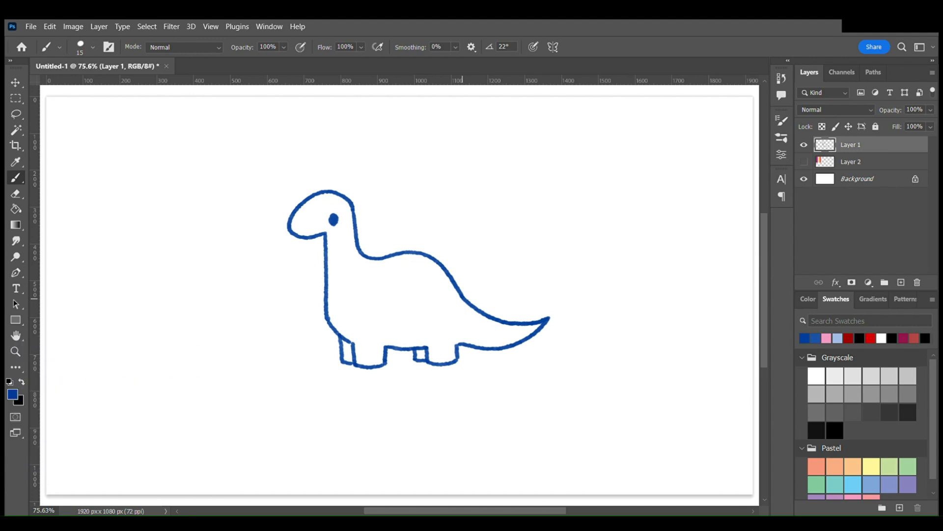
- Redo the tongue stroke and draw three tapered blue stripes on the dinosaur's back with the Brush tool
key(ctrl+shift+z)
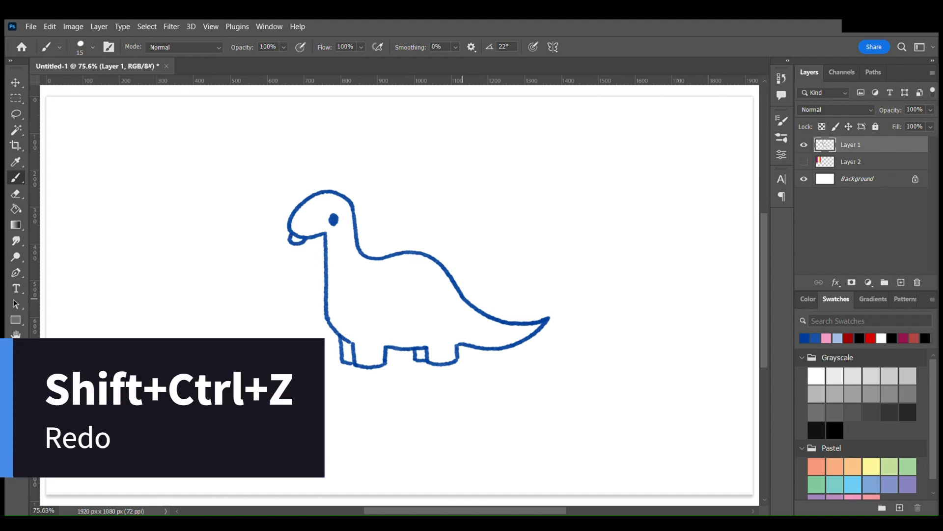
mouse_move(377, 259)
mouse_down()
mouse_move(390, 273)
mouse_move(390, 262)
mouse_move(385, 294)
mouse_up()
drag(408, 253, 414, 293)
drag(412, 252, 416, 293)
mouse_move(424, 255)
mouse_down()
mouse_move(408, 310)
mouse_move(417, 305)
mouse_up()
key(e)
key(b)
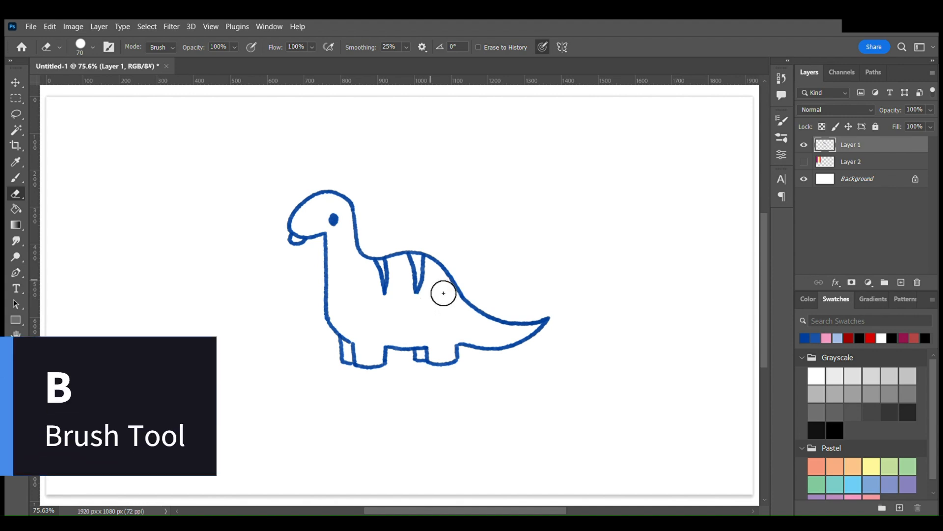
mouse_move(449, 278)
mouse_down()
mouse_move(444, 311)
mouse_move(457, 288)
mouse_up()
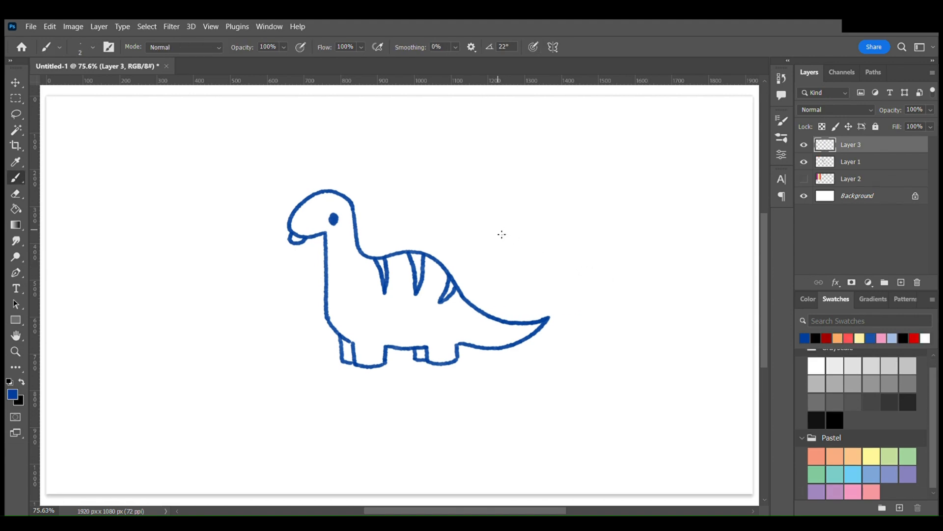
- Enlarge the brush tip to 175 px and shrink it again
key(bracketright)
key(bracketright)
key(bracketright)
key(bracketright)
key(bracketright)
key(bracketright)
key(bracketright)
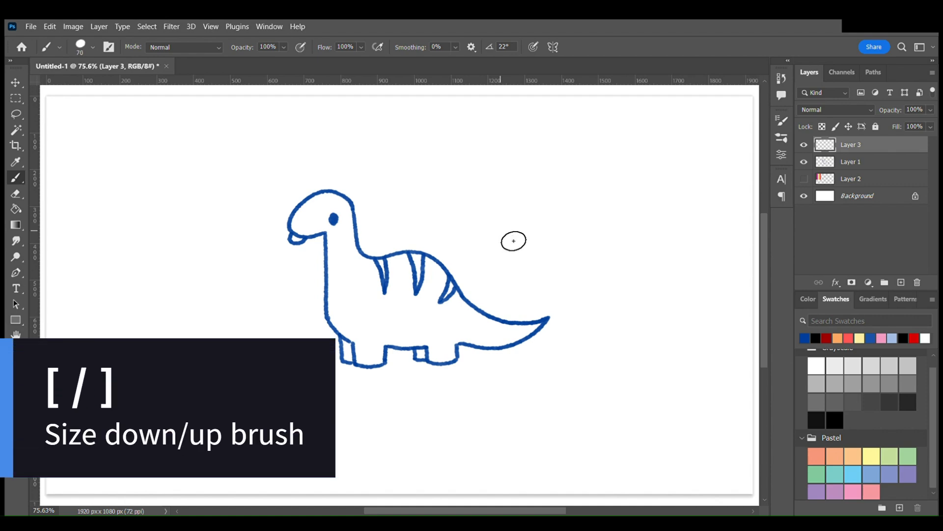
key(bracketright)
key(bracketright)
key(bracketright)
key(bracketright)
key(bracketright)
key(bracketright)
key(bracketright)
key(bracketright)
key(bracketright)
key(bracketright)
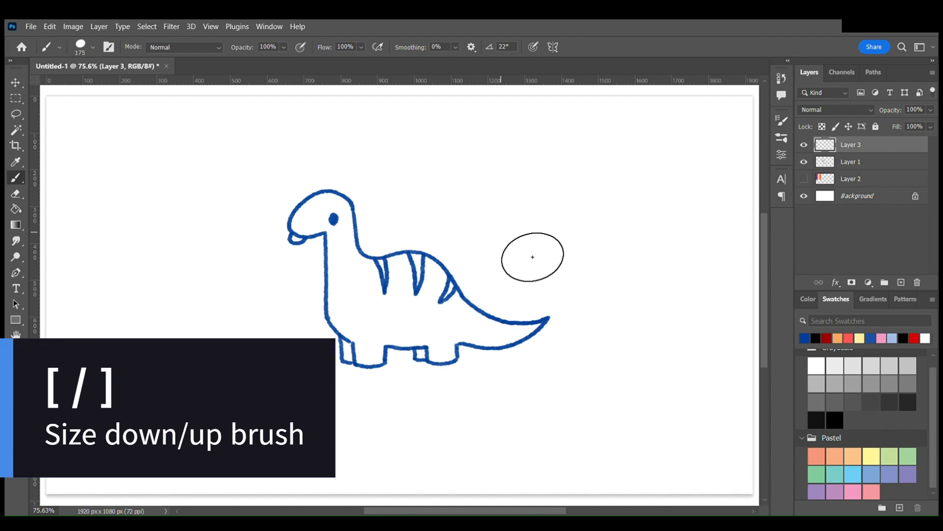
key(bracketleft)
key(bracketleft)
key(bracketleft)
key(bracketleft)
key(bracketleft)
key(bracketleft)
key(bracketleft)
key(bracketleft)
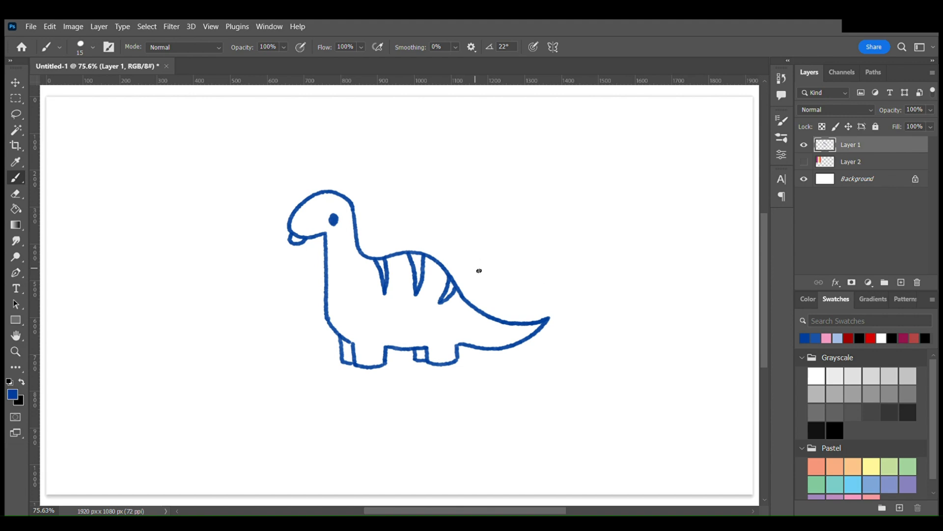
- Switch to the Paint Bucket tool and show the striped colour palette on Layer 2
key(g)
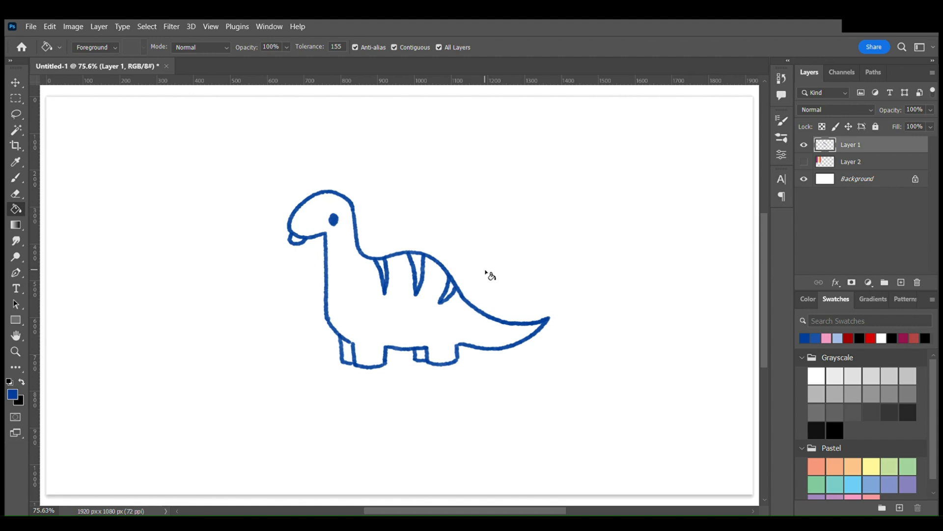
click(810, 301)
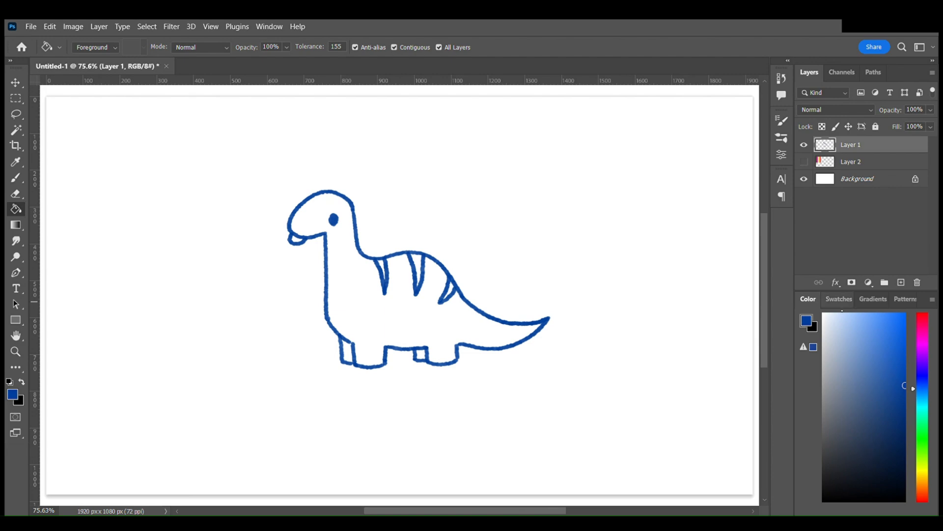
click(836, 298)
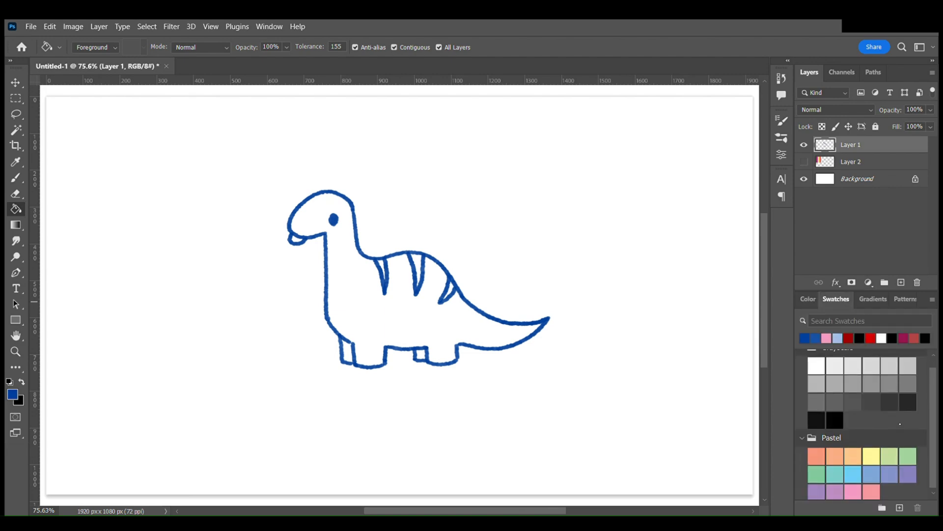
click(804, 161)
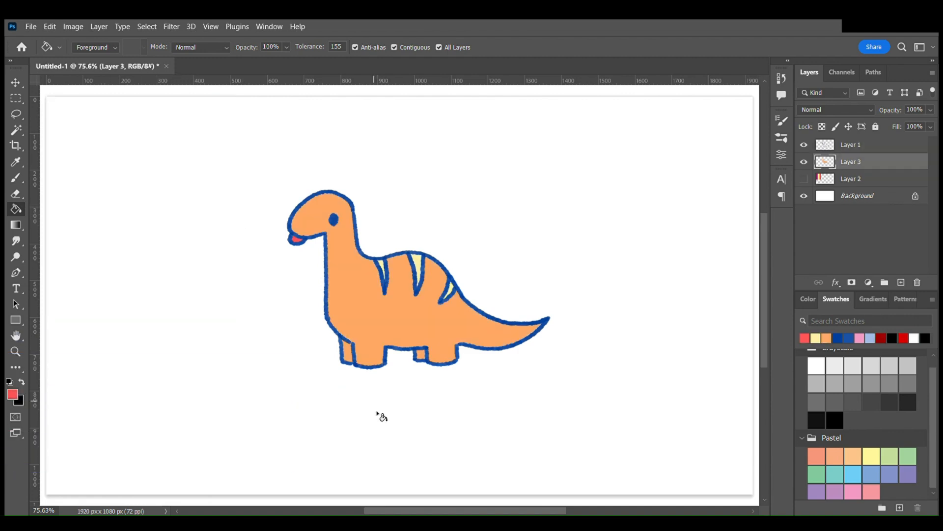
- Add a text box reading DINOSAUR below the dinosaur and colour the text orange
key(t)
drag(295, 380, 551, 442)
text(DI)
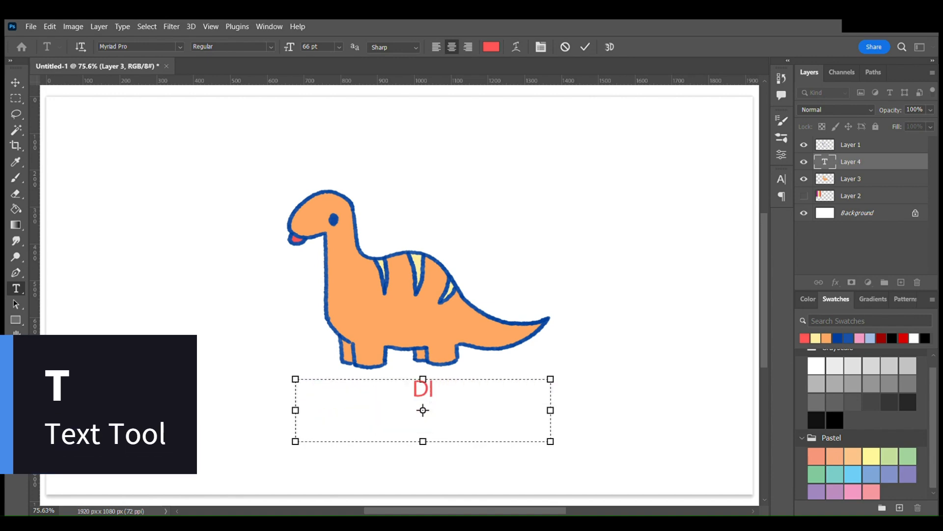
text(NOSAUR)
click(808, 338)
key(ctrl+Return)
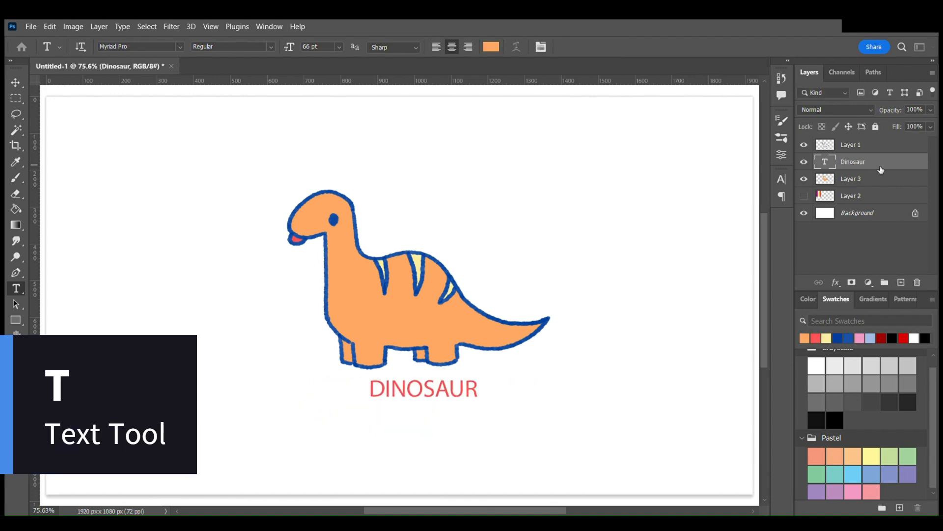
- Select a rectangular area around the dinosaur's head and neck on Layer 1
click(855, 144)
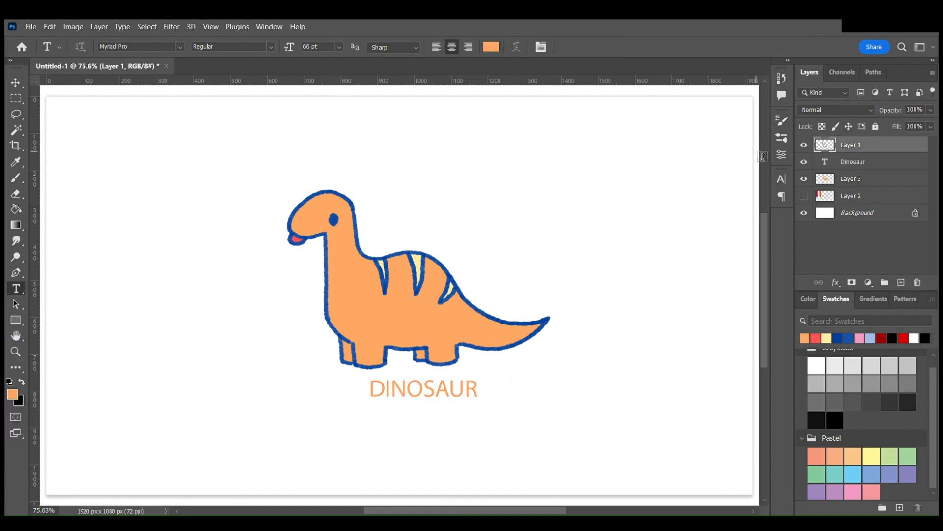
key(m)
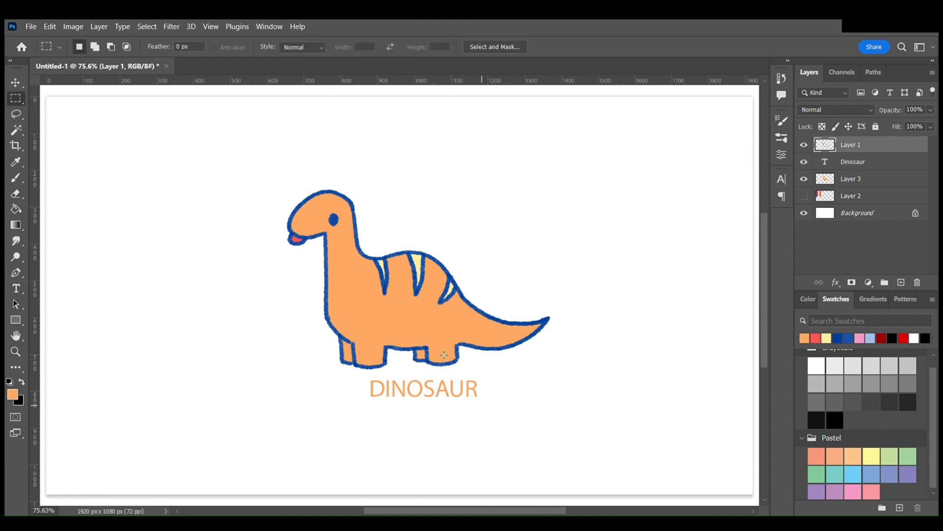
drag(263, 166, 374, 316)
- Add a small area below the neck to the selection and subtract a strip behind the neck with the Lasso, finally deselecting everything
key(l)
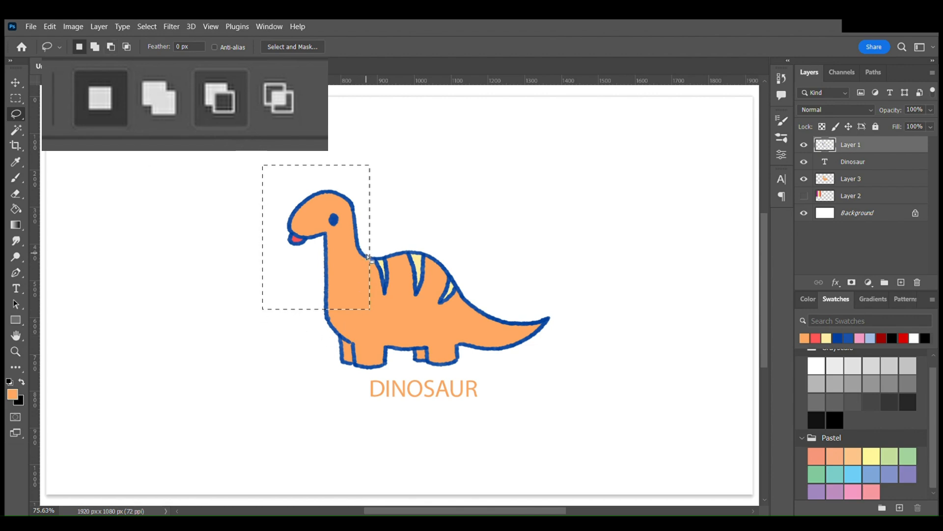
click(95, 47)
click(111, 47)
click(79, 47)
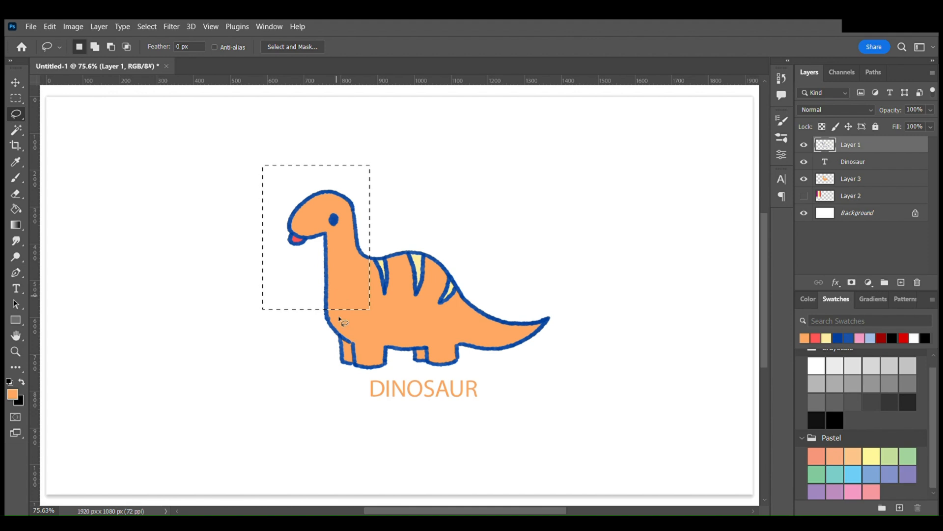
key(shift)
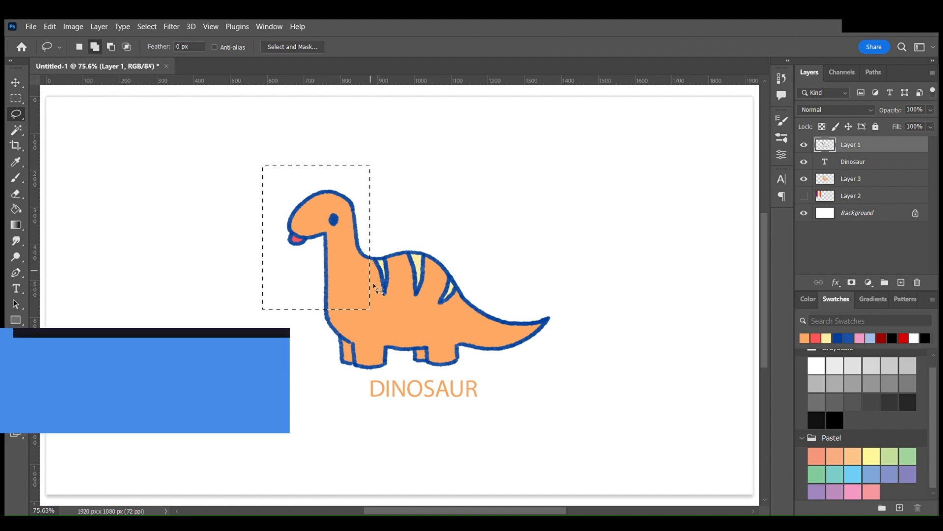
mouse_move(310, 295)
mouse_down()
mouse_move(335, 322)
mouse_move(347, 293)
mouse_up()
key(alt)
mouse_move(369, 244)
mouse_down()
mouse_move(360, 317)
mouse_move(378, 326)
mouse_move(416, 326)
mouse_up()
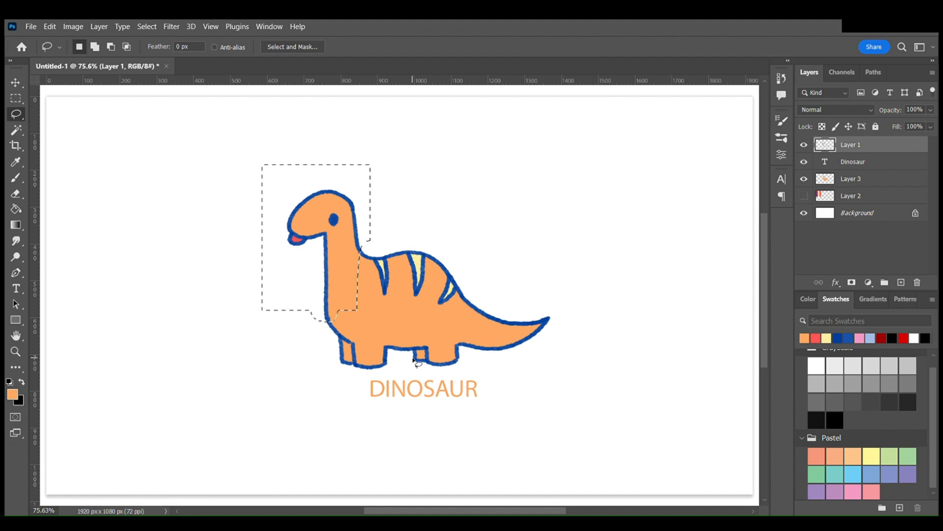
click(527, 221)
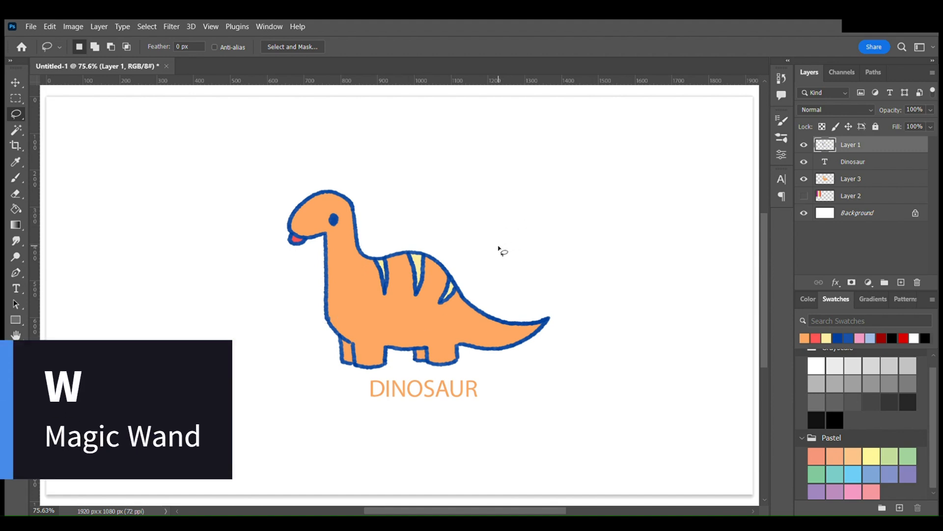
- Select the area inside the dinosaur's body outline with the Magic Wand and clear the selection
key(w)
click(426, 325)
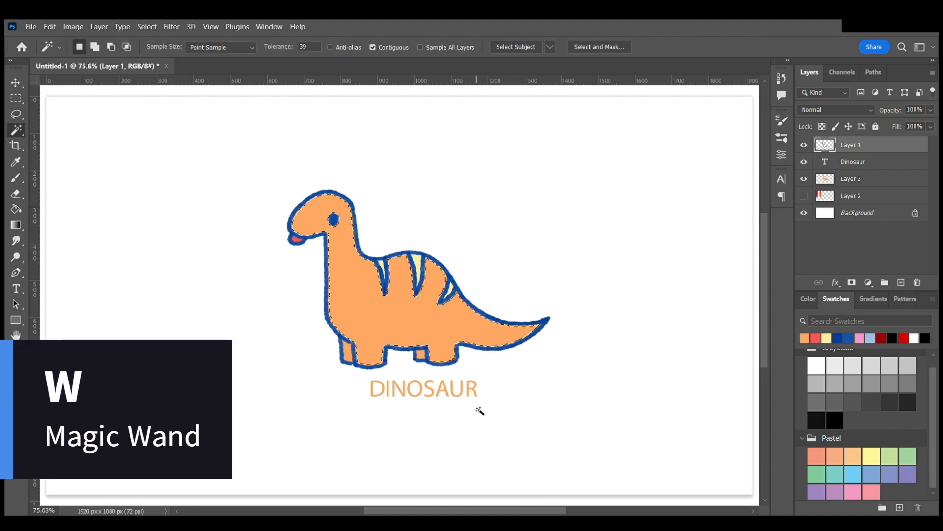
key(ctrl+d)
- Try moving the Layer 1 outline and scaling it to 104.78%, and cancel the transform
key(v)
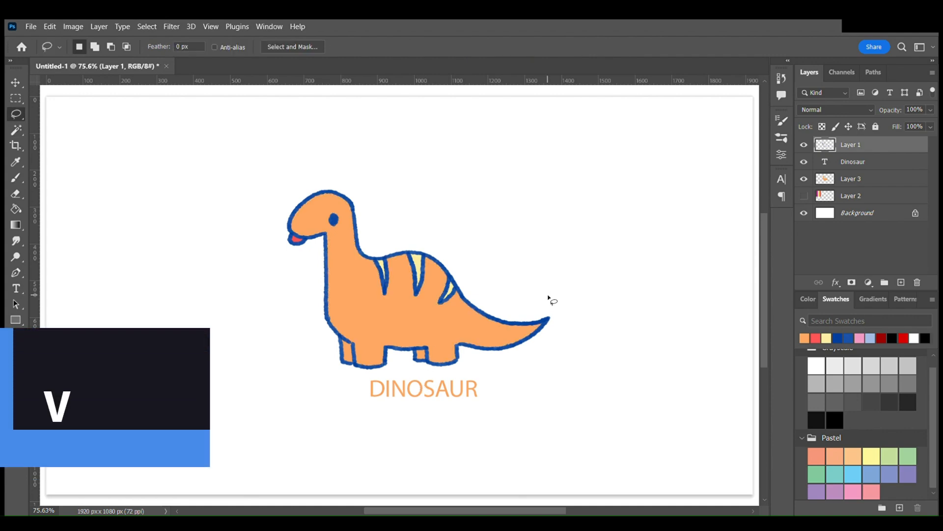
mouse_move(456, 288)
mouse_down()
mouse_move(506, 253)
mouse_move(433, 259)
mouse_move(459, 258)
mouse_move(458, 290)
mouse_up()
drag(551, 186, 573, 195)
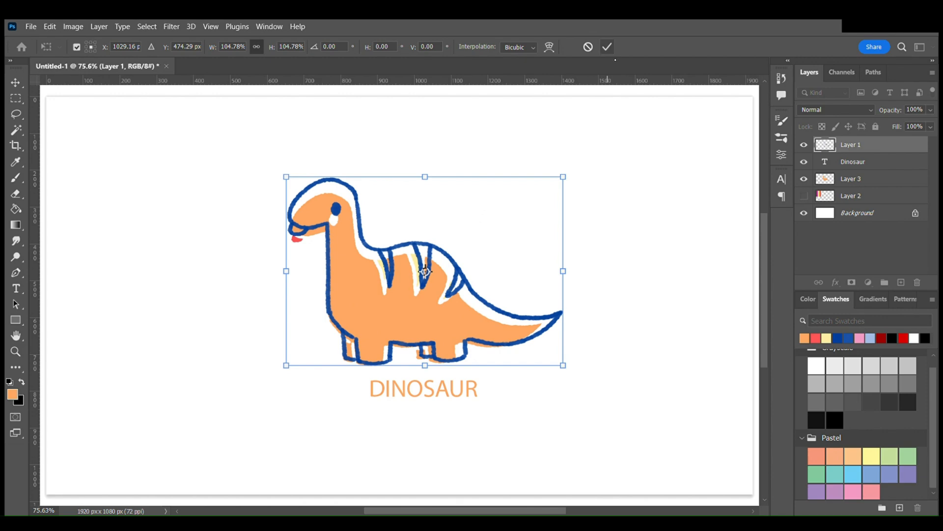
click(588, 46)
click(859, 241)
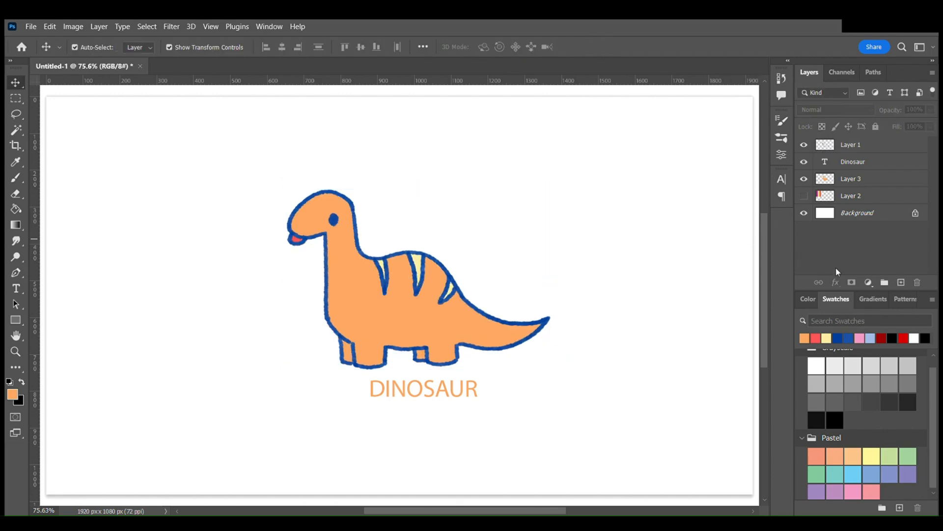
- Rotate the zoomed-out canvas view to -29°, reset the rotation and fit the canvas to the screen
key(z)
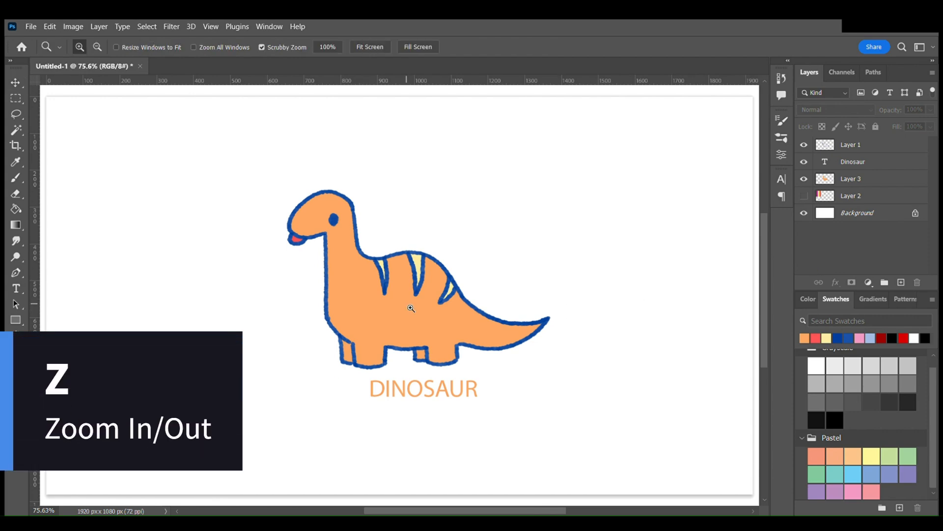
drag(392, 315, 368, 318)
key(r)
drag(377, 228, 350, 261)
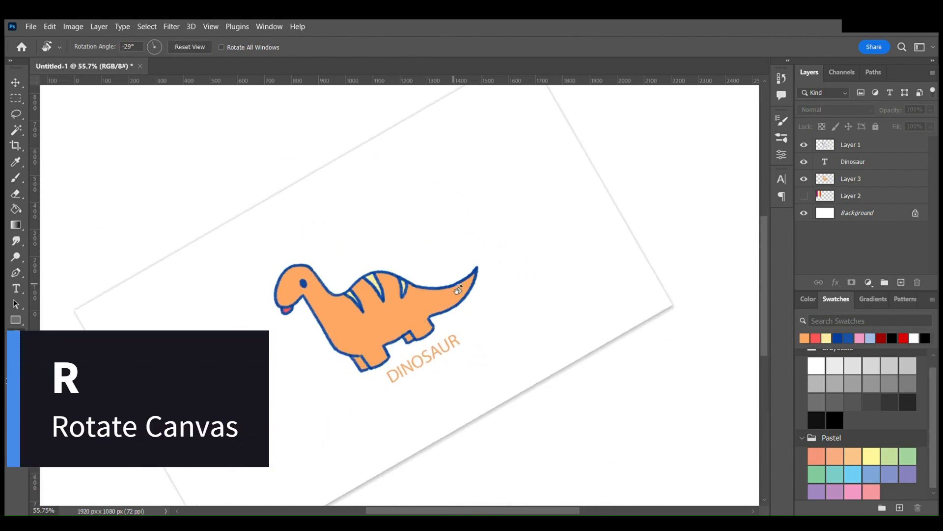
key(Escape)
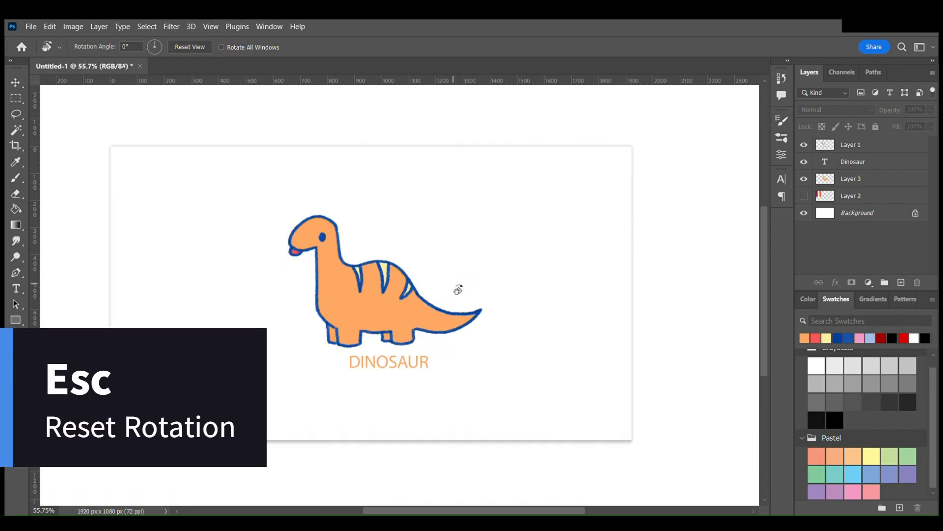
key(ctrl+0)
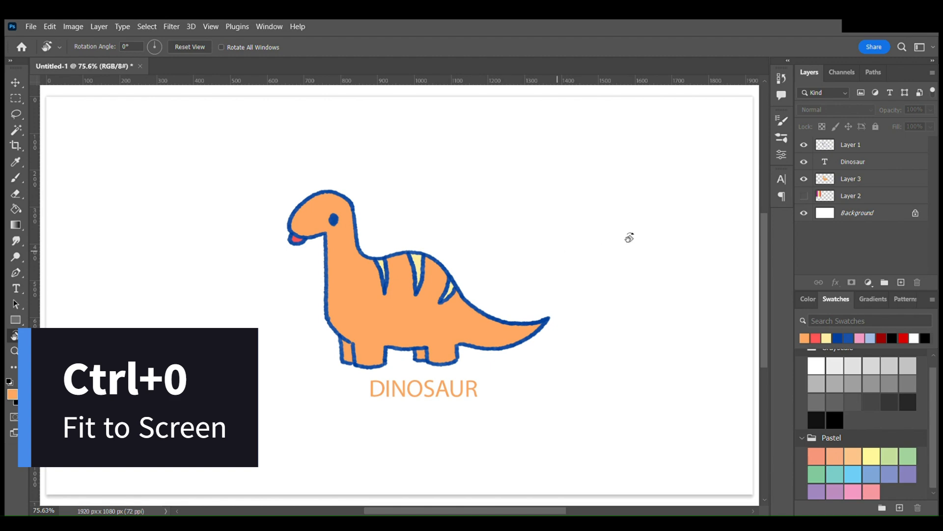
- Copy and paste the Layer 1 outline, align the copy over the original and merge it down
click(873, 151)
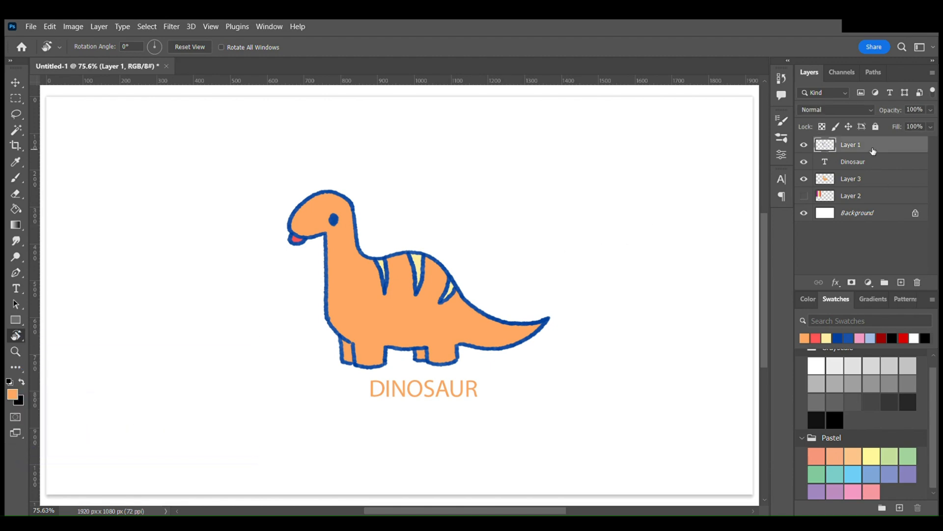
key(ctrl+c)
key(ctrl+v)
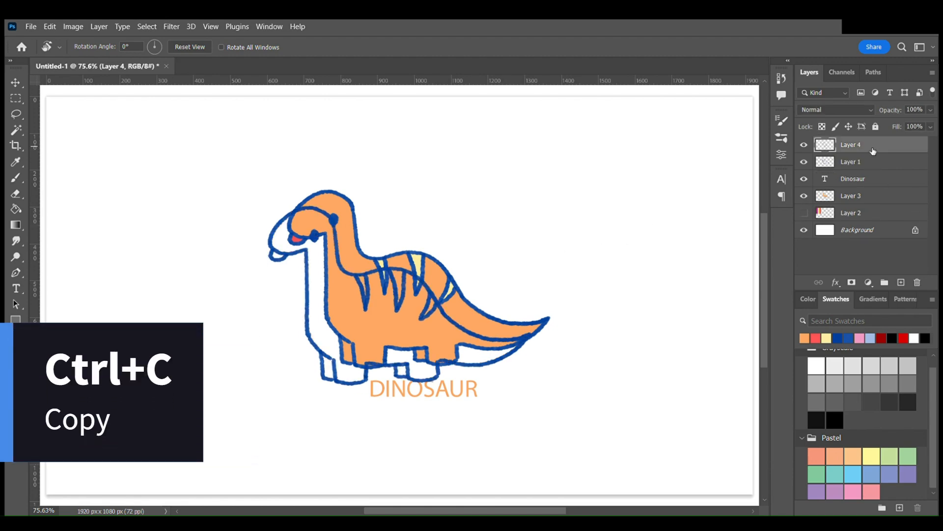
key(v)
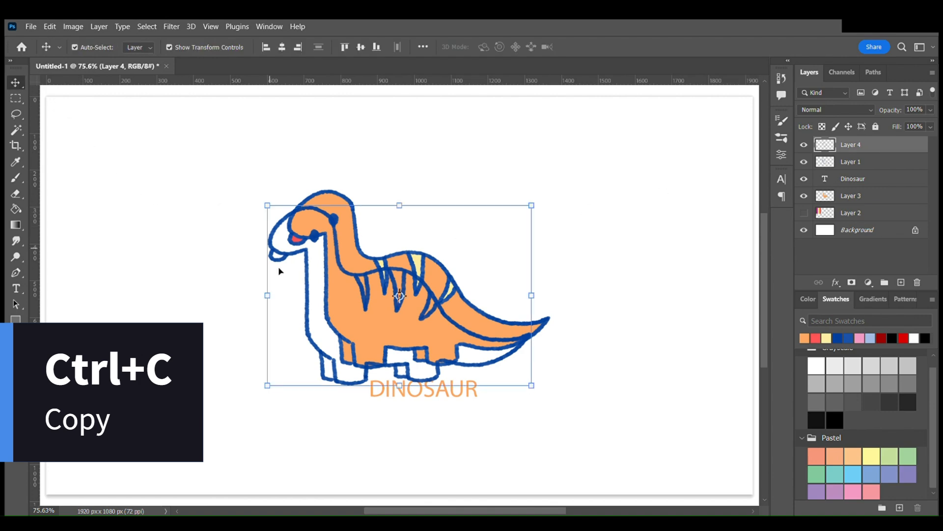
drag(348, 271, 367, 254)
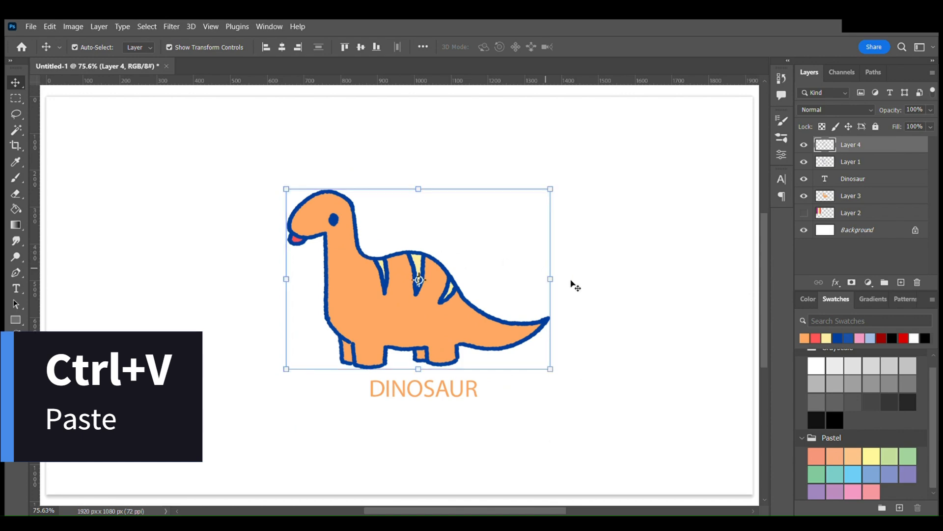
key(ctrl+e)
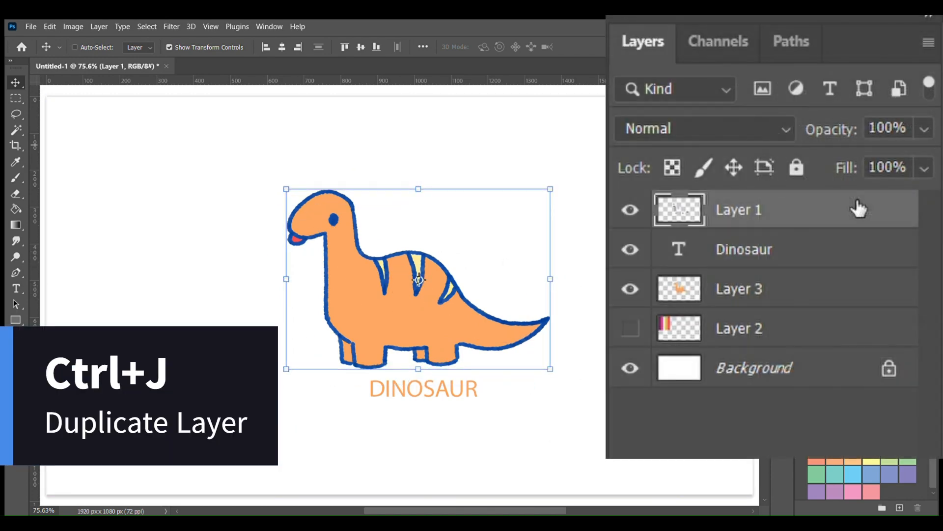
- Duplicate Layer 1, nudge the copy slightly and undo both changes
key(ctrl+j)
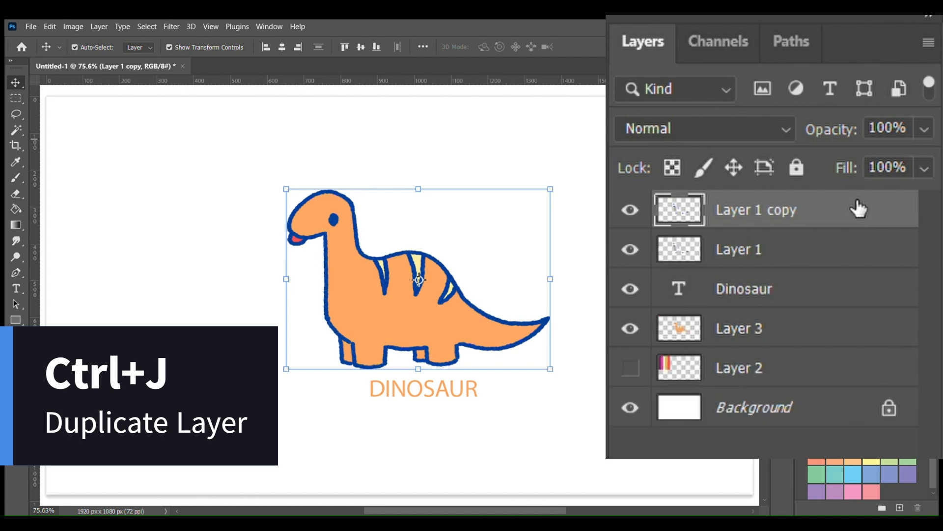
mouse_move(461, 293)
mouse_down()
mouse_move(491, 292)
mouse_move(462, 290)
mouse_up()
key(ctrl+z)
key(ctrl+z)
- Fill a new layer above Layer 1 with dark red, with Contiguous and All Layers off, and clip it to Layer 1
click(901, 282)
click(881, 339)
key(g)
click(457, 50)
click(415, 50)
click(427, 182)
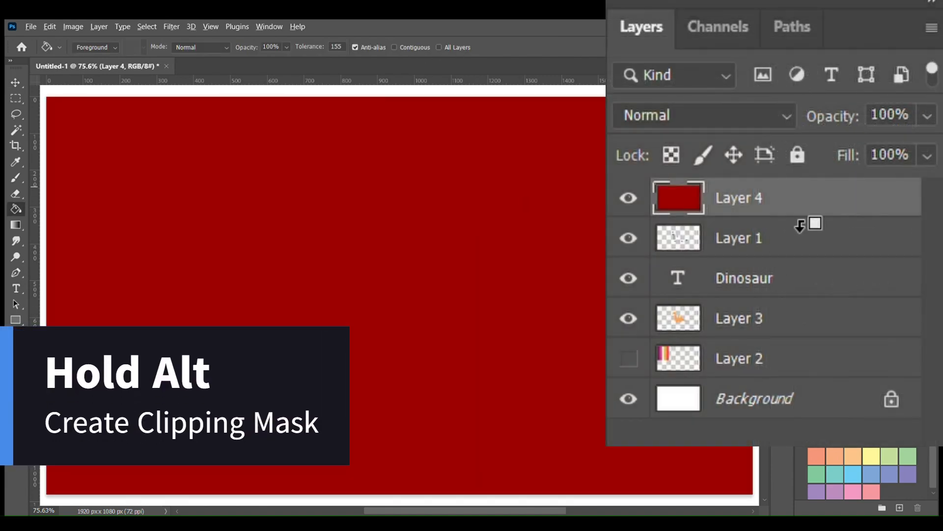
alt+click(799, 225)
key(v)
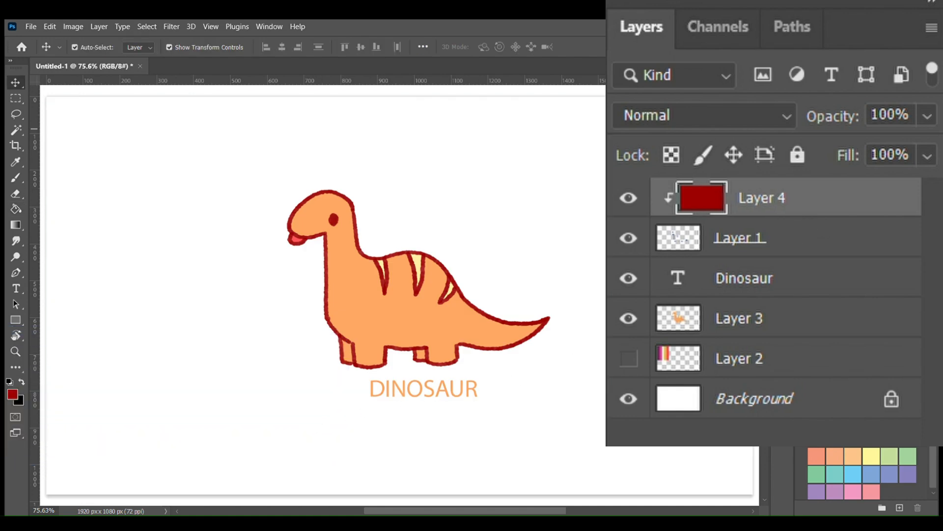
- Merge Layer 4, Layer 1, the Dinosaur text layer and Layer 3 into a single layer
click(885, 199)
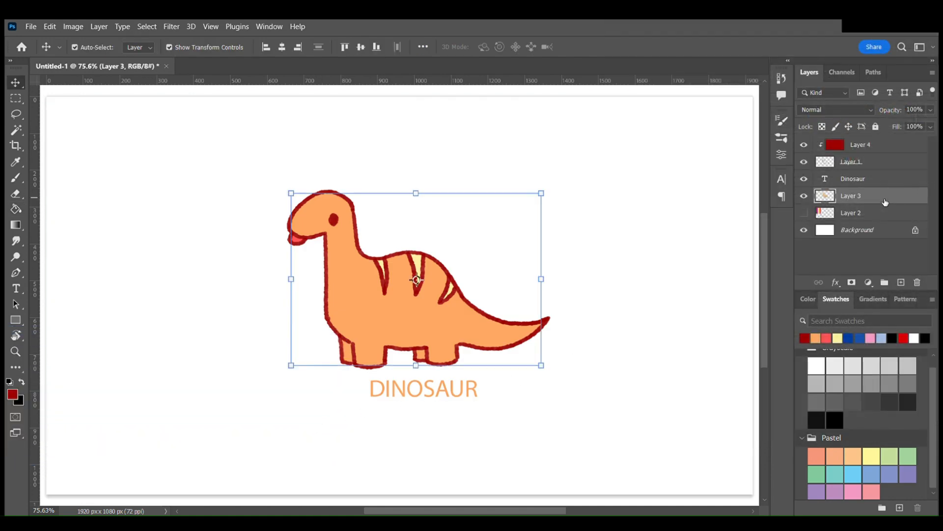
shift+click(881, 143)
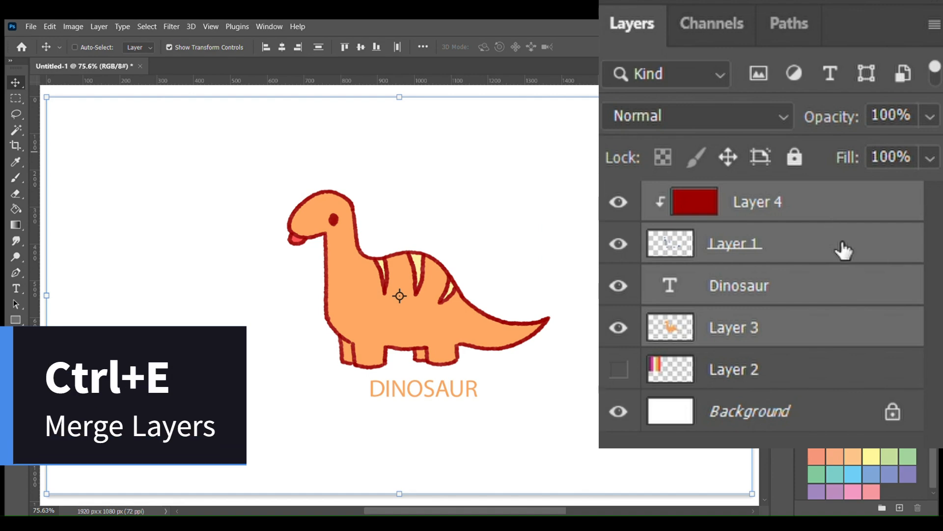
key(ctrl+e)
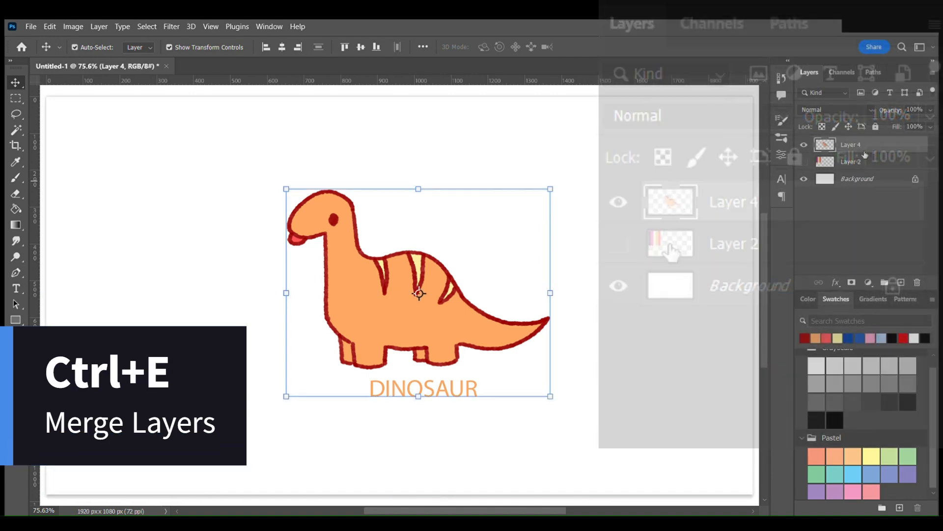
- Centre the merged dinosaur on the canvas, and invert the colours of a duplicate of its layer
mouse_move(405, 321)
mouse_down()
mouse_move(465, 289)
mouse_move(416, 311)
mouse_up()
key(ctrl+j)
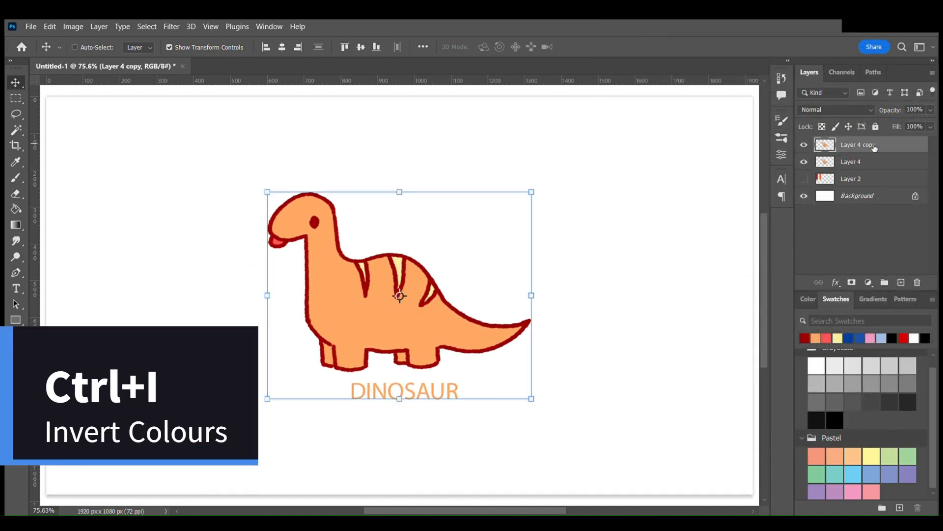
key(ctrl+i)
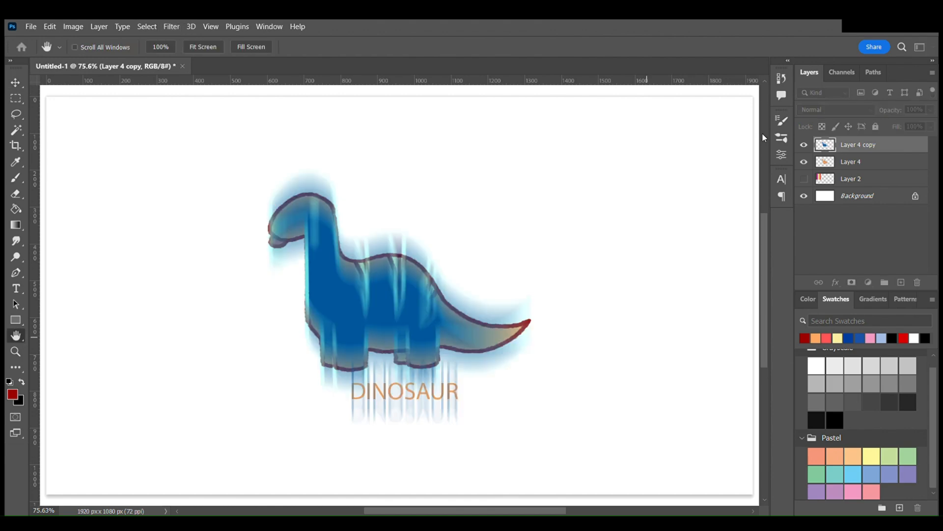
- Reapply the last filter to Layer 4 copy and, with the two dinosaurs moved apart side by side, to Layer 4
key(ctrl+alt+f)
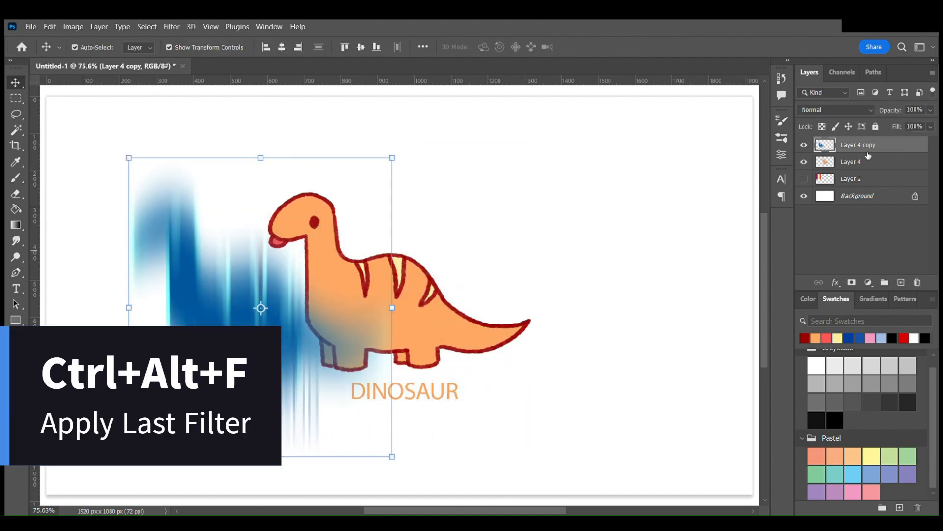
click(589, 348)
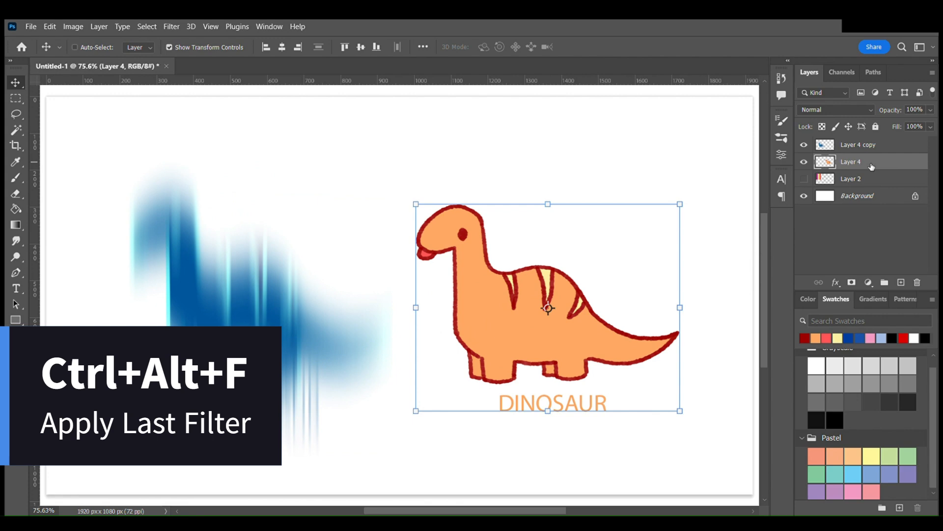
key(ctrl+alt+f)
click(815, 236)
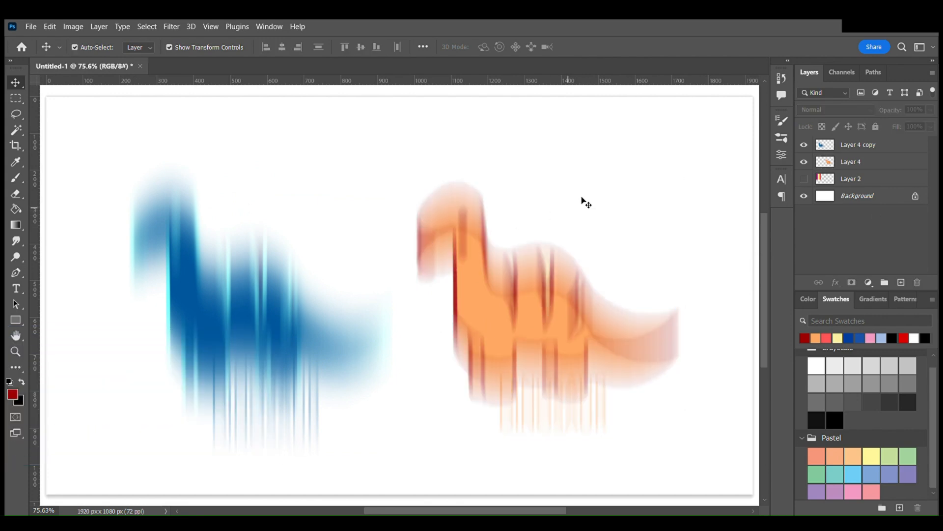
- Delete Layer 4 copy and Layer 4, and undo both deletions
click(903, 149)
key(Delete)
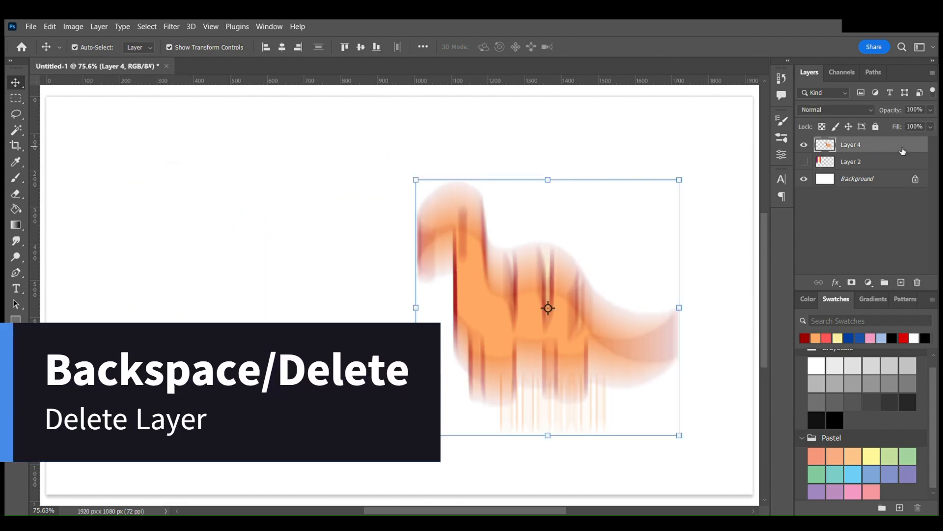
key(Delete)
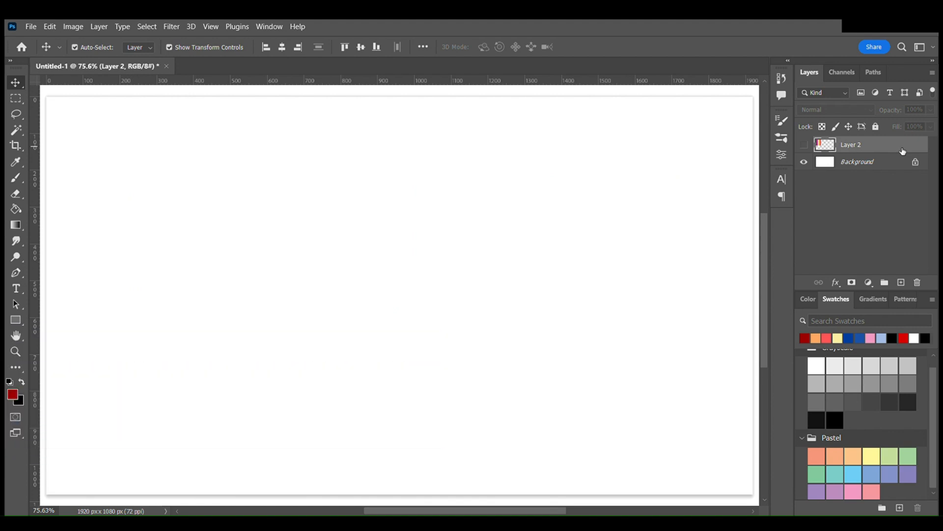
key(ctrl+z)
key(ctrl+z)
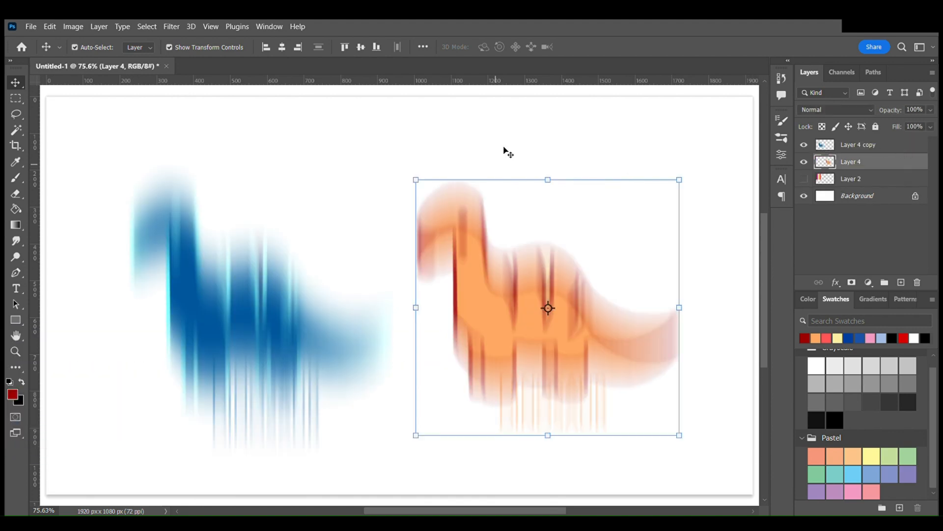
- Deselect the layers and start saving a copy of the document, opening the list of file formats
click(678, 148)
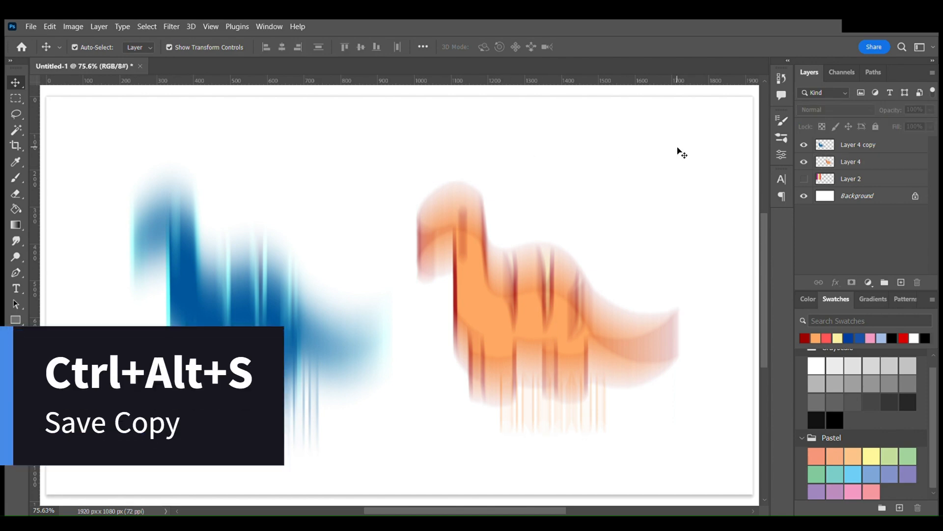
key(ctrl+alt+s)
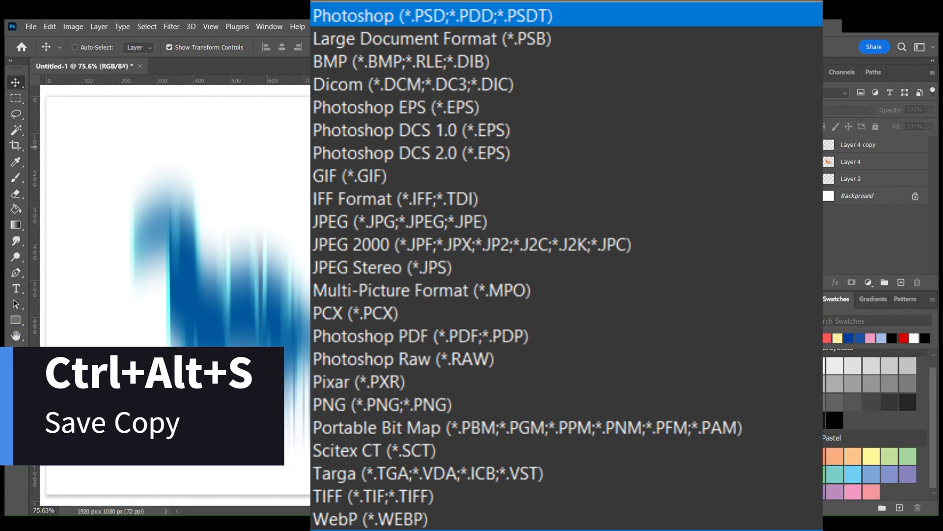